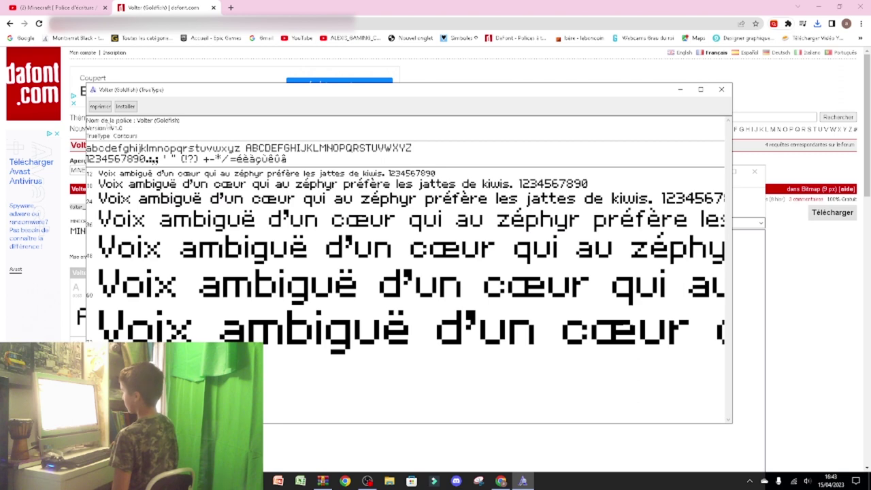
# Install the Volter (Goldfish) font from its preview window, and close the preview and the font archive
pyautogui.moveTo(86, 135); pyautogui.dragTo(69, 135)
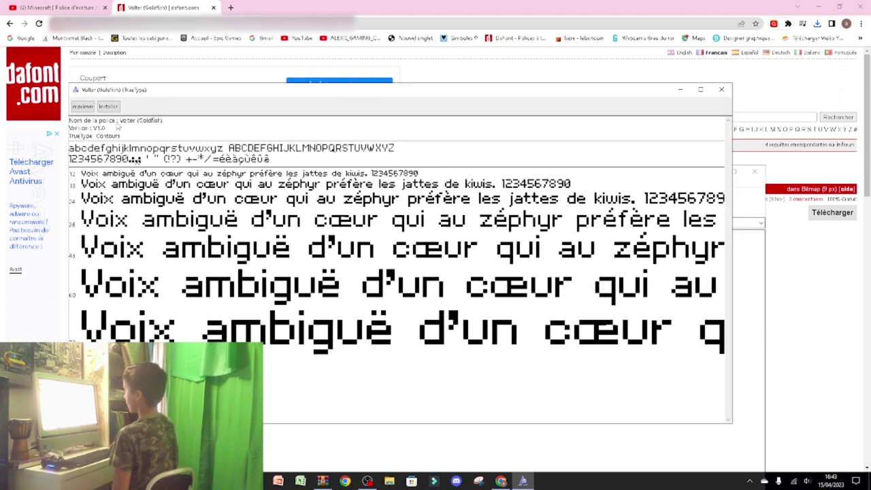
pyautogui.click(109, 107)
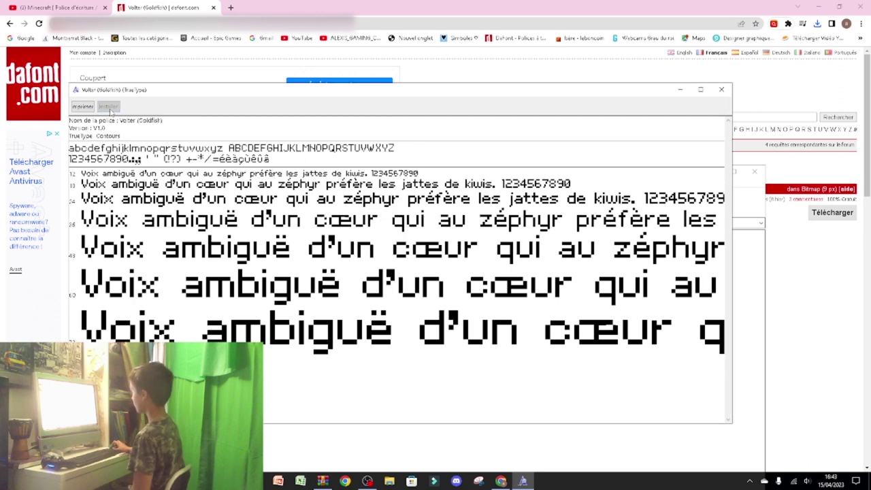
pyautogui.click(721, 89)
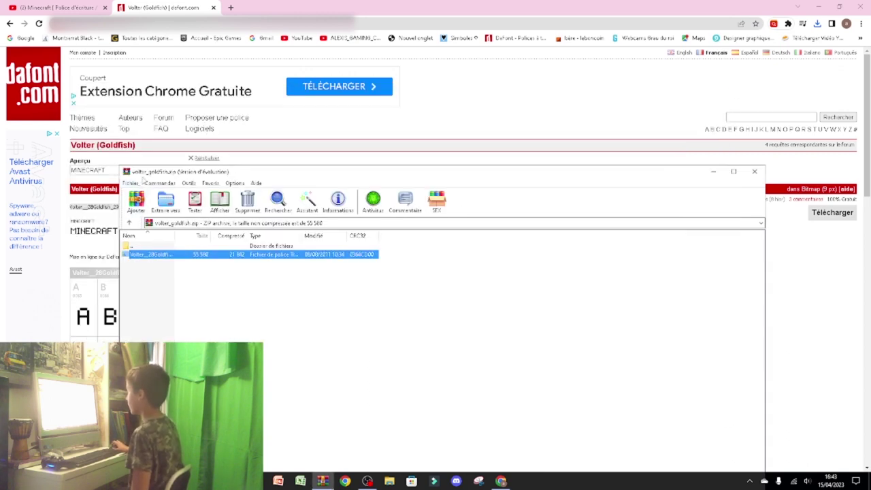
pyautogui.click(755, 171)
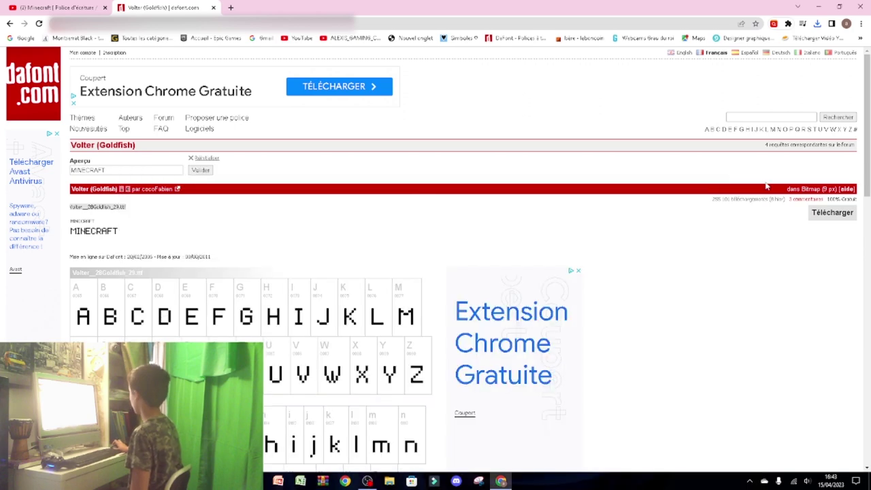
# Minimise the browser and OBS windows and launch Adobe Premiere Pro from the desktop
pyautogui.click(818, 6)
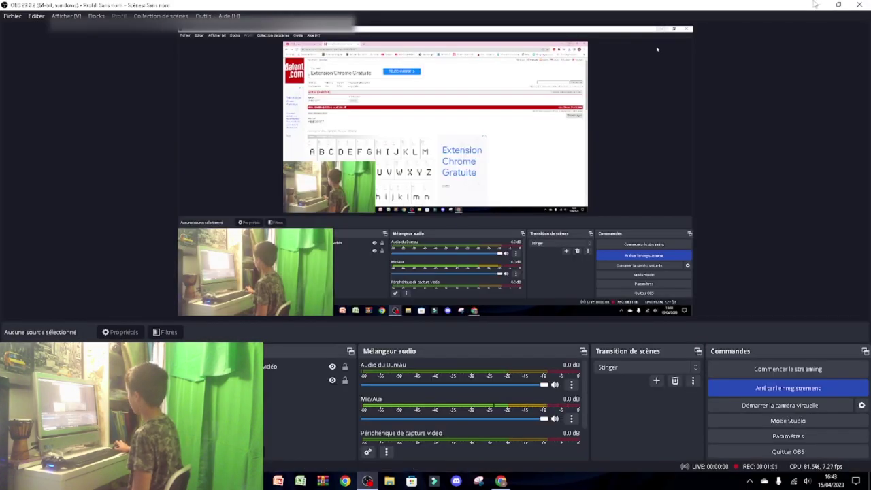
pyautogui.click(818, 5)
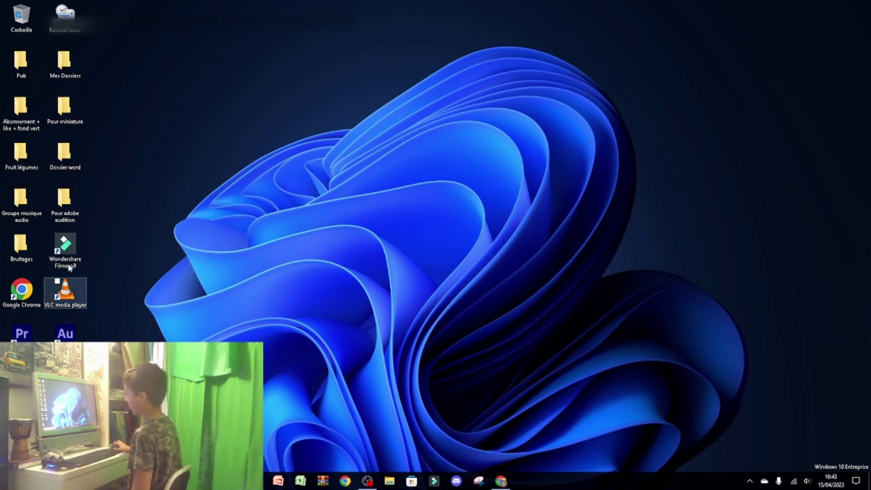
pyautogui.doubleClick(23, 333)
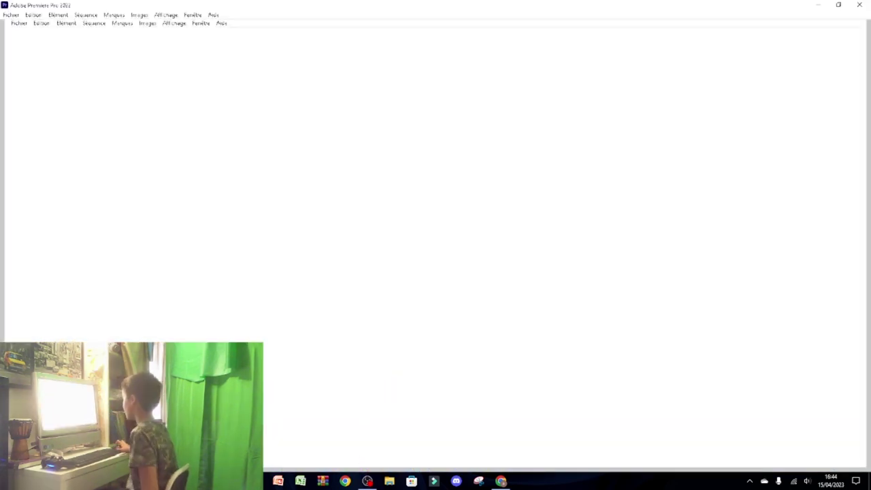
pyautogui.moveTo(367, 480)
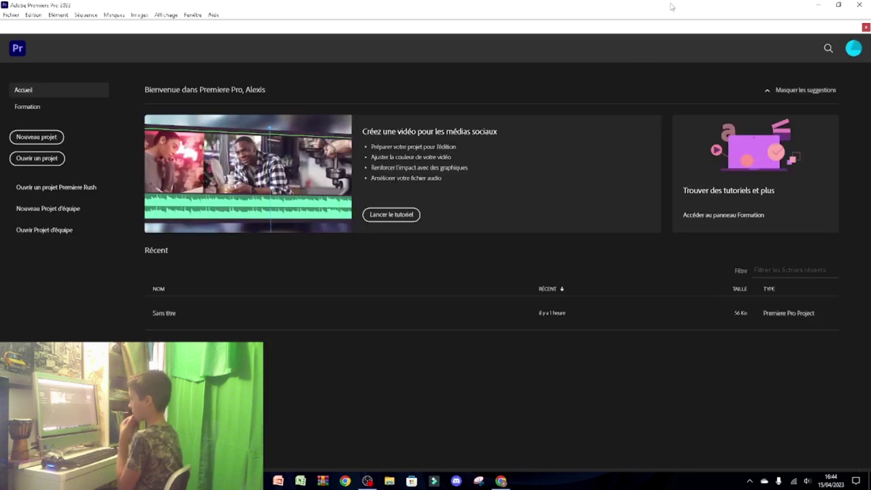
# Create a new project named Sans titre with the default settings
pyautogui.click(38, 137)
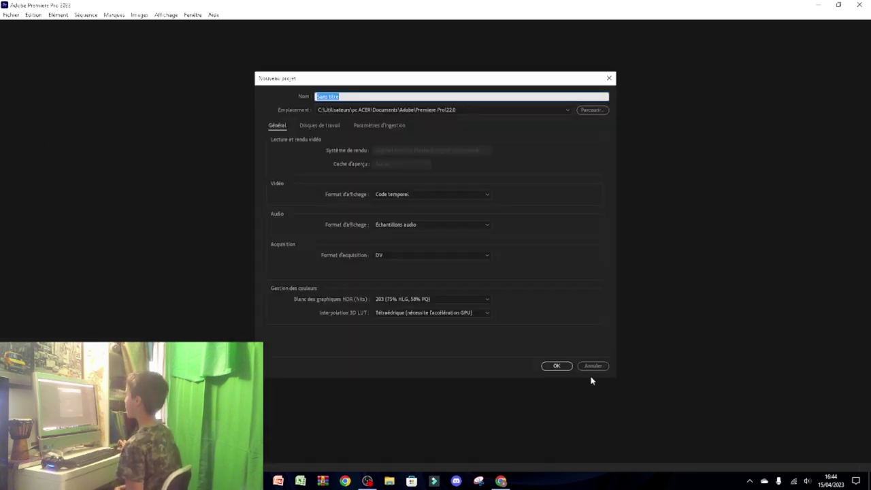
pyautogui.click(567, 365)
pyautogui.click(486, 252)
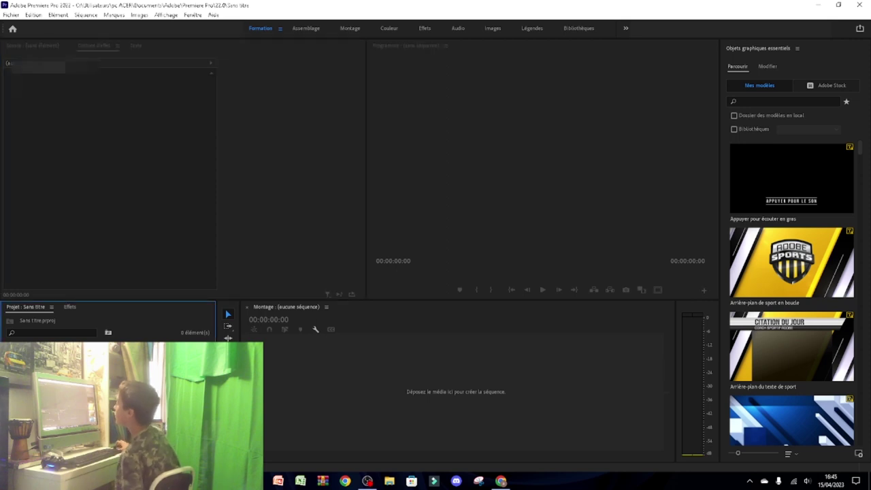
# Import the still image from the Mes Dossiers folder on the desktop and create a sequence from it in the timeline
pyautogui.hotkey('ctrl', 'i')
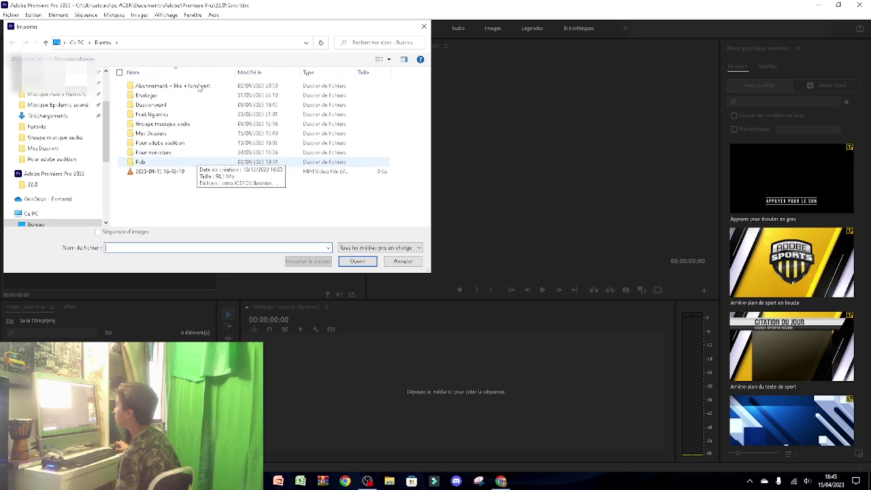
pyautogui.doubleClick(195, 134)
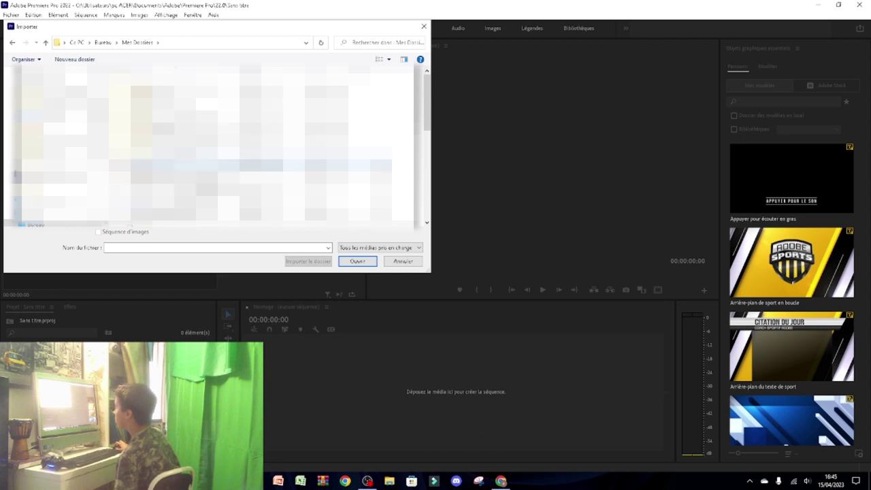
pyautogui.doubleClick(218, 187)
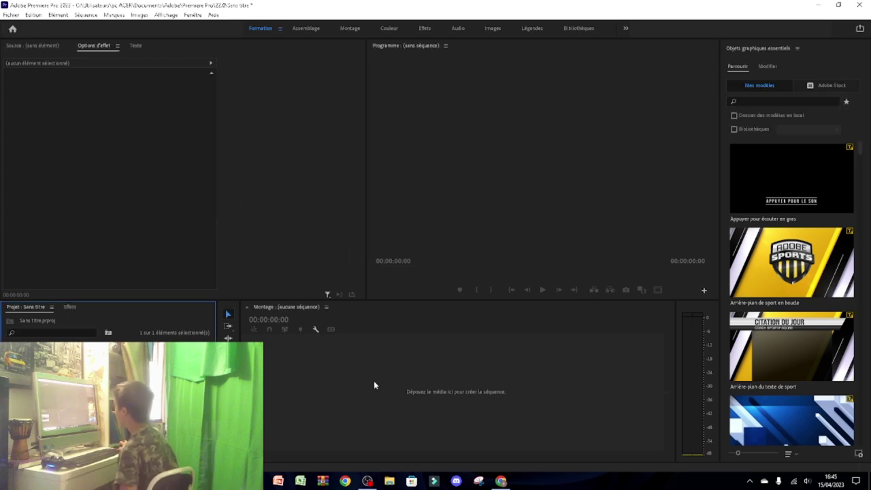
pyautogui.moveTo(373, 385); pyautogui.dragTo(282, 331)
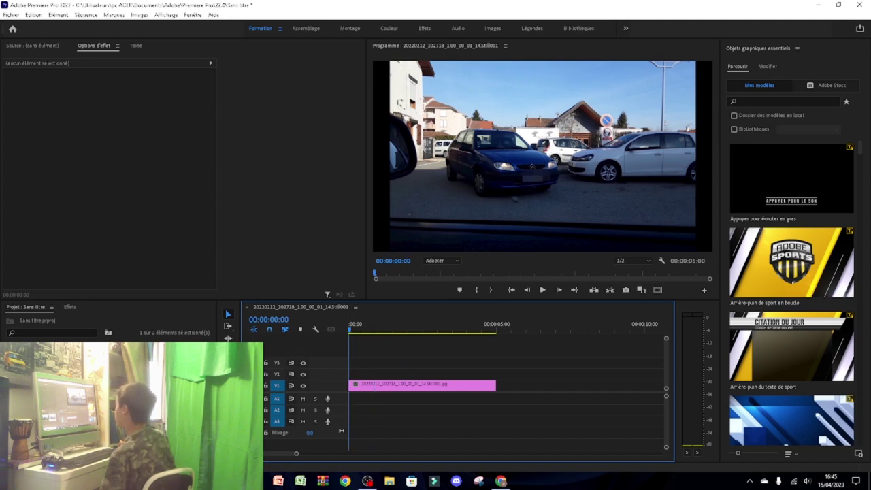
# Display the text captioning tools and create a subtitle track in the Sous-titre format with no style
pyautogui.click(132, 45)
pyautogui.click(193, 14)
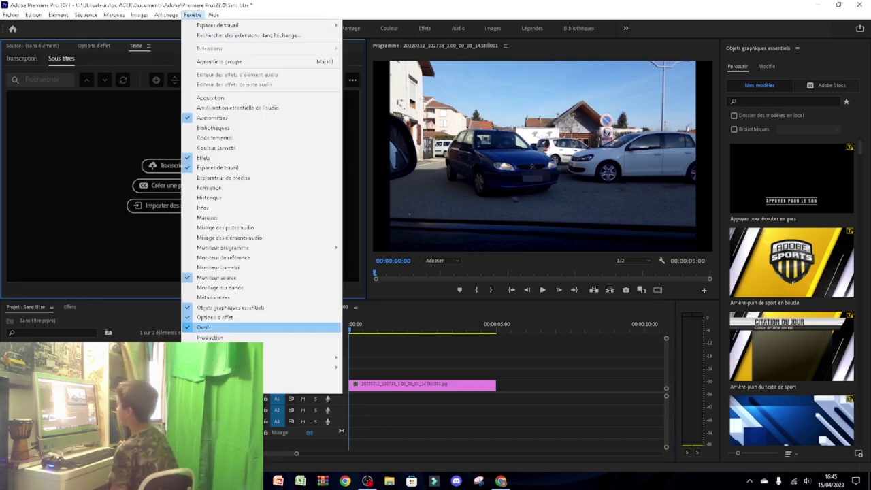
pyautogui.click(471, 426)
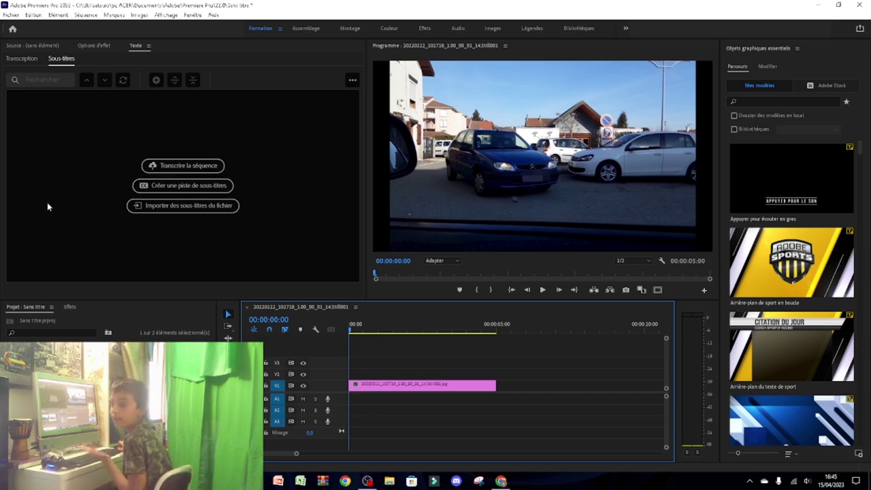
pyautogui.click(183, 190)
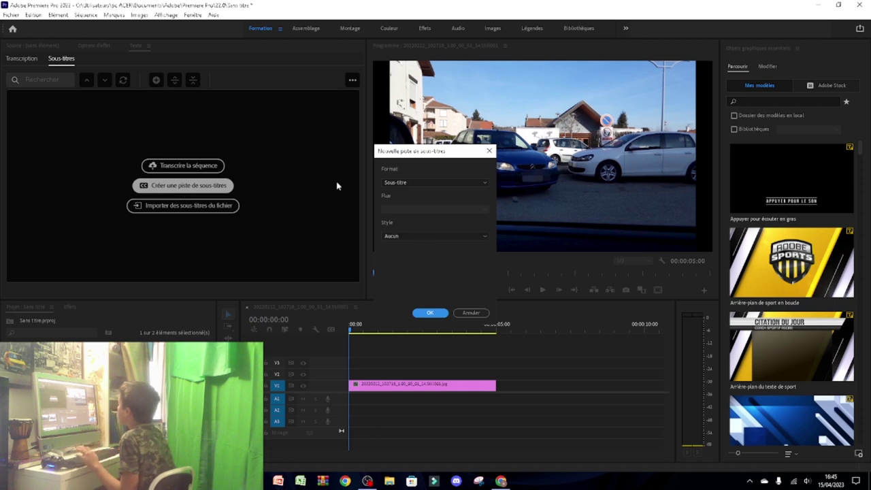
pyautogui.click(423, 184)
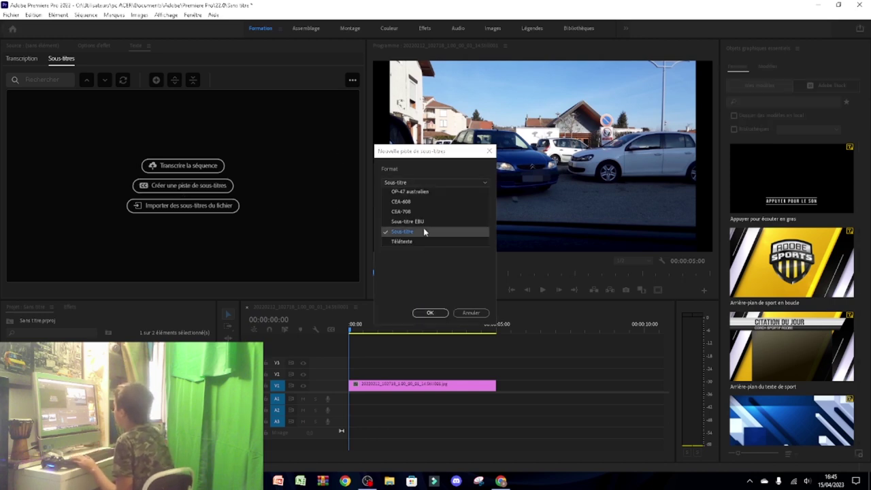
pyautogui.click(422, 180)
pyautogui.click(429, 313)
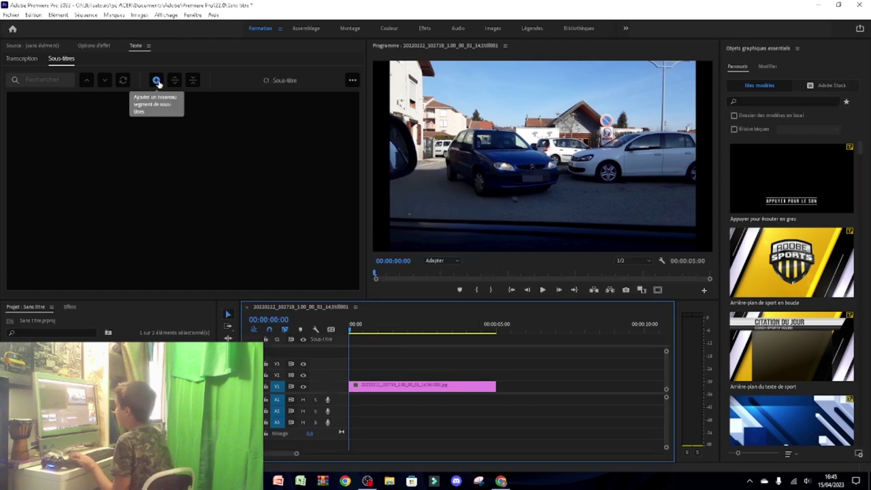
# Add a new subtitle segment at the sequence start and extend it to 00:00:05:00, the end of the image clip
pyautogui.click(157, 80)
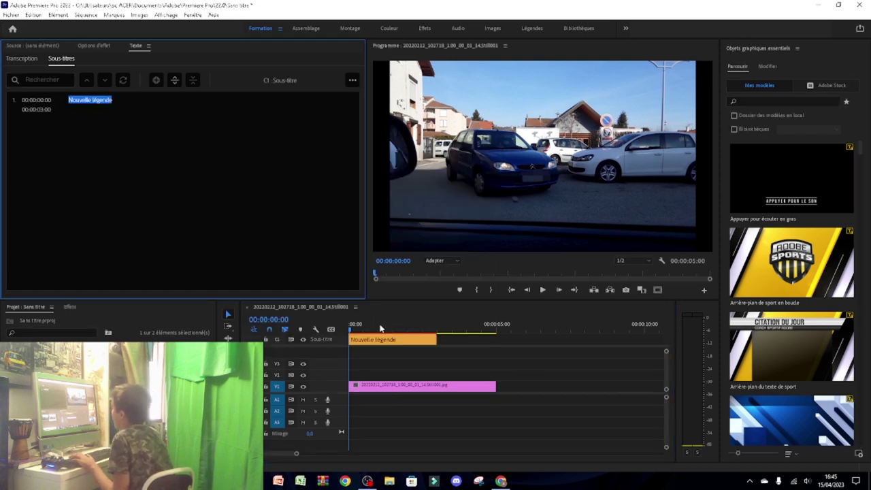
pyautogui.moveTo(439, 339); pyautogui.dragTo(495, 339)
pyautogui.click(538, 239)
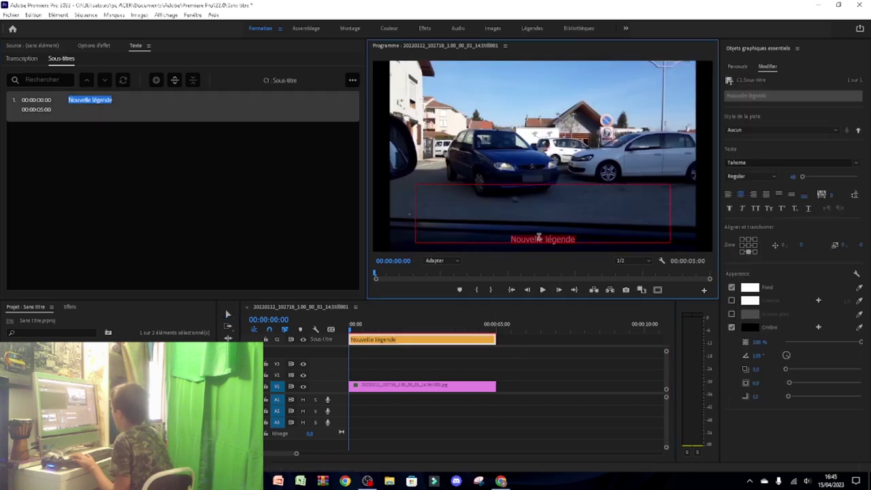
# Open the first subtitle segment for editing and clear its placeholder text
pyautogui.click(151, 102)
pyautogui.click(162, 124)
pyautogui.hotkey('ctrl', 'a')
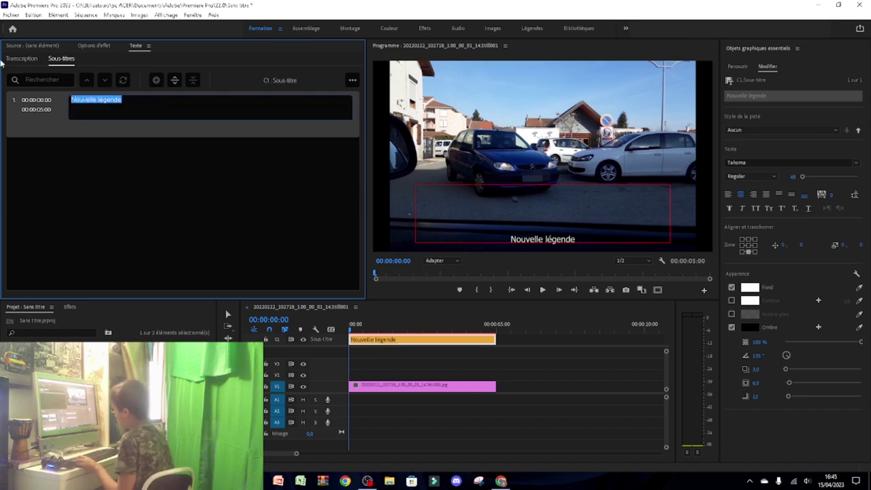
pyautogui.press('BackSpace')
pyautogui.write('S')
pyautogui.write('al')
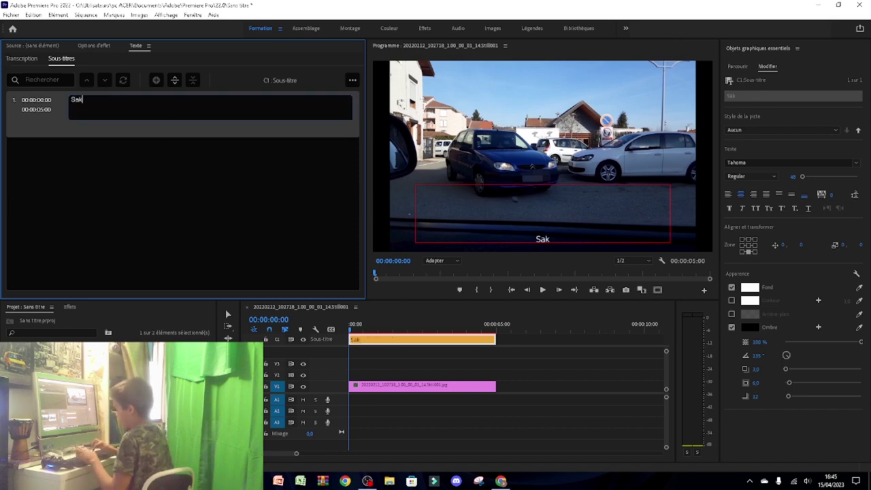
pyautogui.press('BackSpace')
pyautogui.write('ut a to')
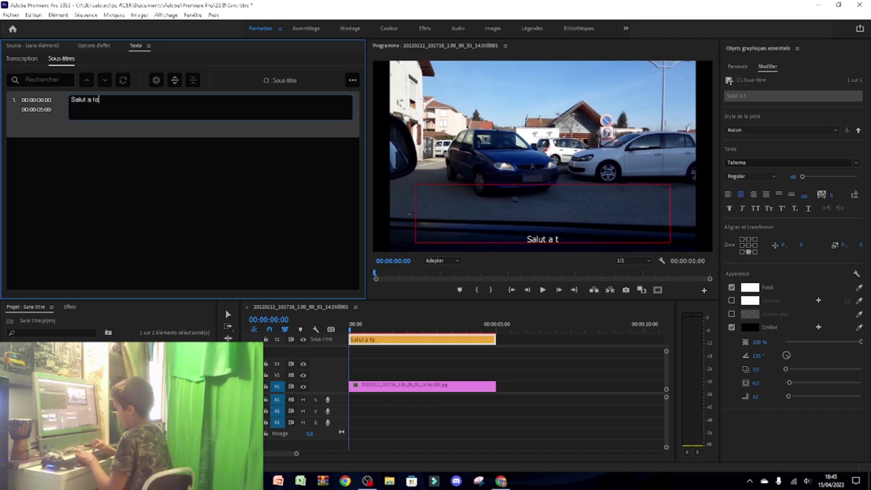
pyautogui.write('us')
pyautogui.press('BackSpace')
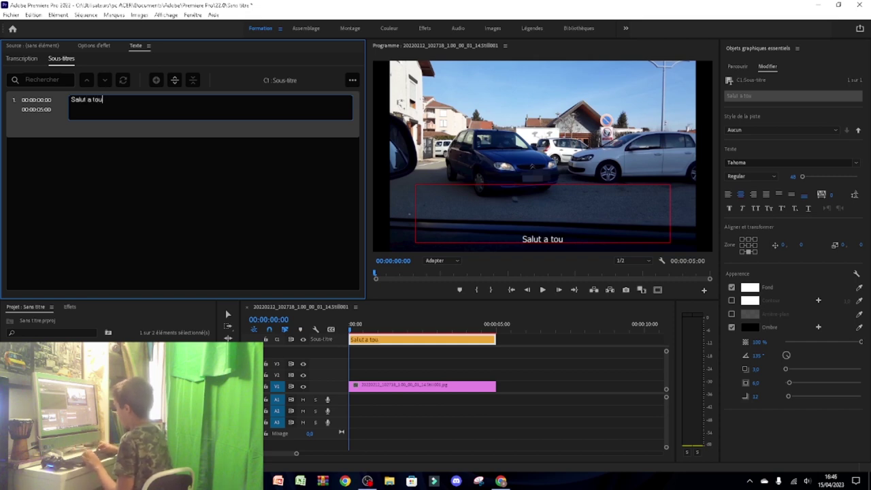
pyautogui.press('BackSpace')
pyautogui.press('BackSpace')
pyautogui.press('BackSpace')
pyautogui.press('BackSpace')
pyautogui.press('BackSpace')
pyautogui.press('BackSpace')
pyautogui.press('BackSpace')
pyautogui.press('BackSpace')
pyautogui.press('BackSpace')
pyautogui.press('BackSpace')
pyautogui.press('BackSpace')
# Enter "C'est" followed by the channel name in capitals as the subtitle text
pyautogui.write('C')
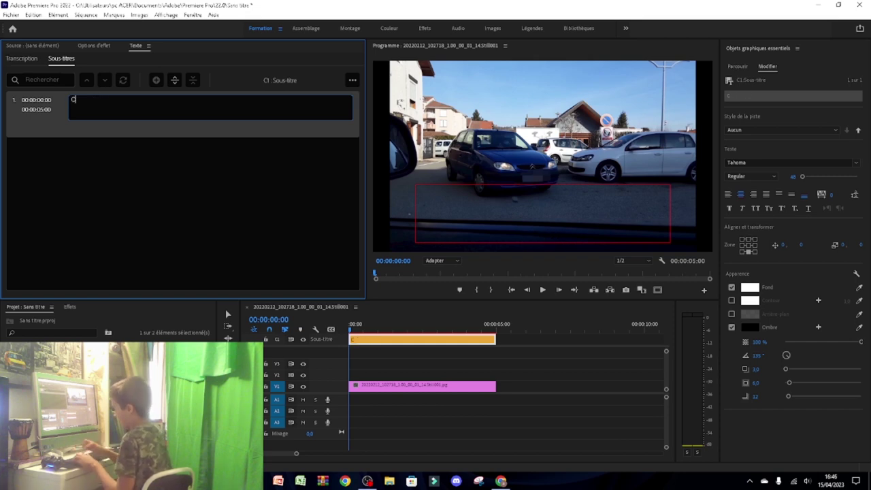
pyautogui.write("'est ")
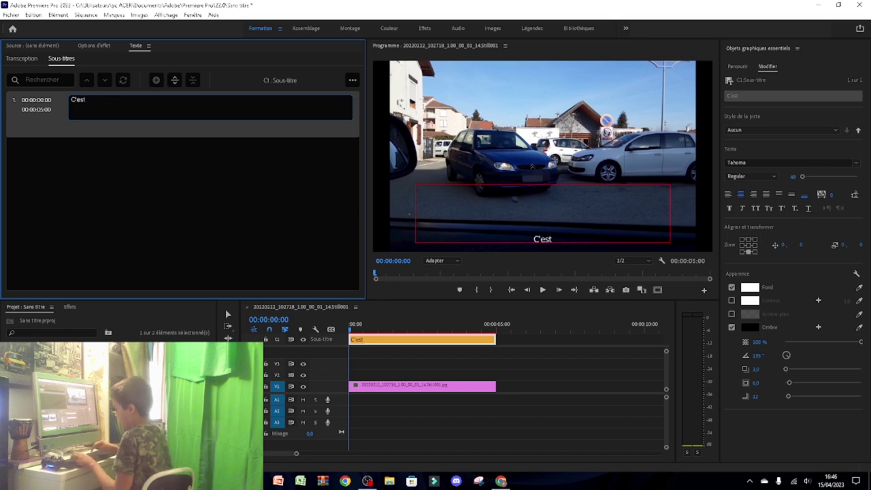
pyautogui.write('ALEX')
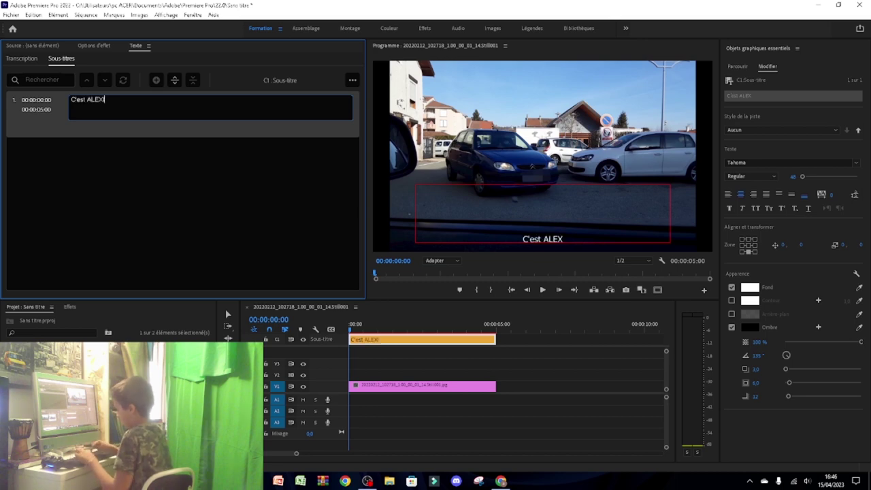
pyautogui.write('IS')
pyautogui.write('_GAMING_CAM')
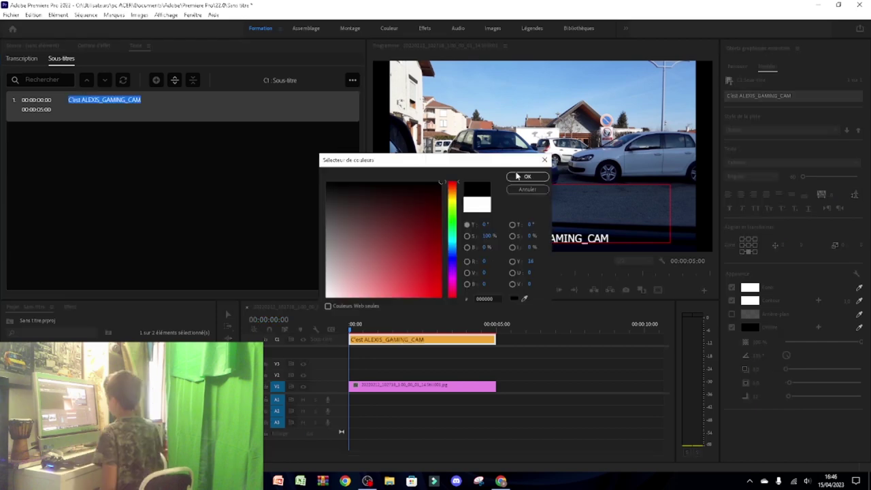
# Set the subtitle text's outline colour to black (000000) and its outline width to 10
pyautogui.click(520, 176)
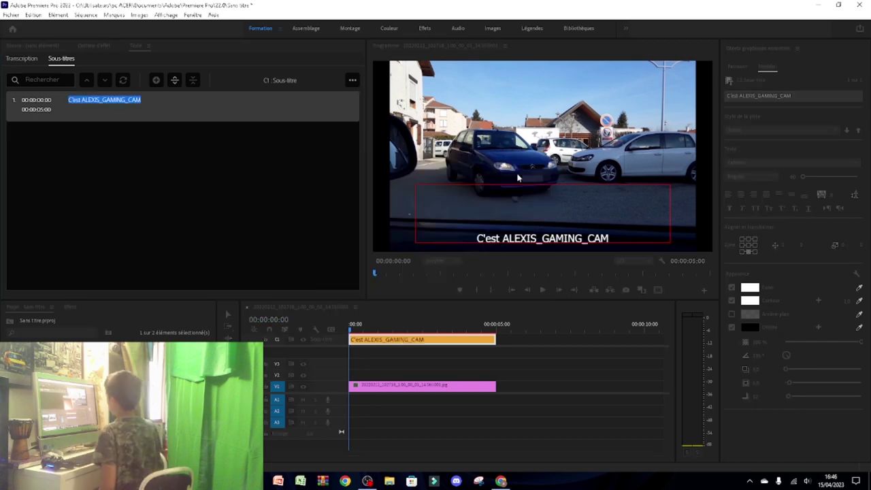
pyautogui.click(844, 300)
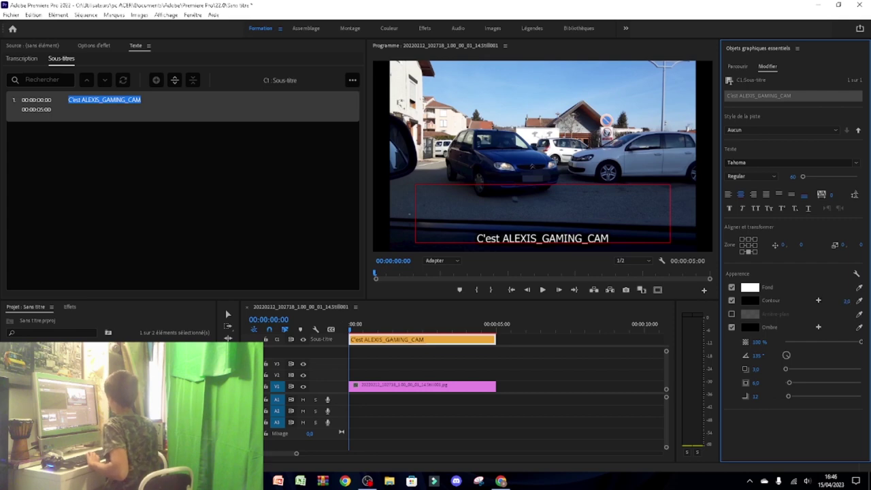
pyautogui.click(845, 300)
pyautogui.write('10')
pyautogui.press('Return')
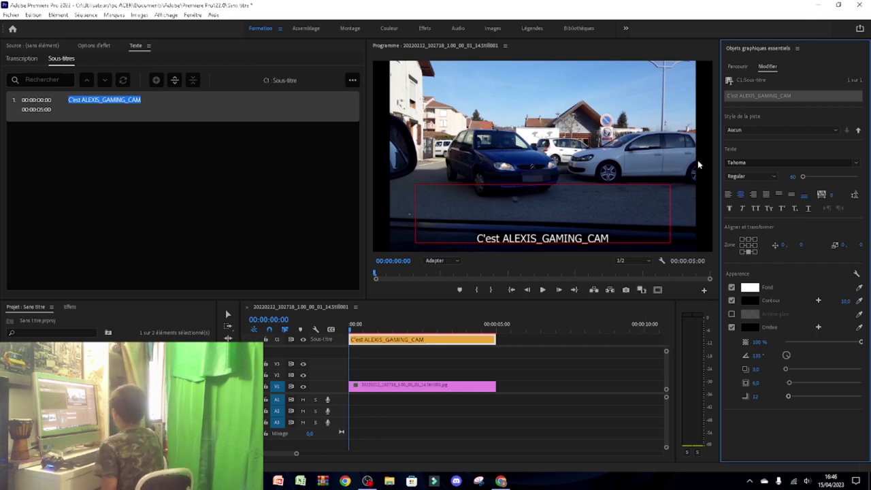
# Change the subtitle text's font to Volter (Goldfish)
pyautogui.click(857, 163)
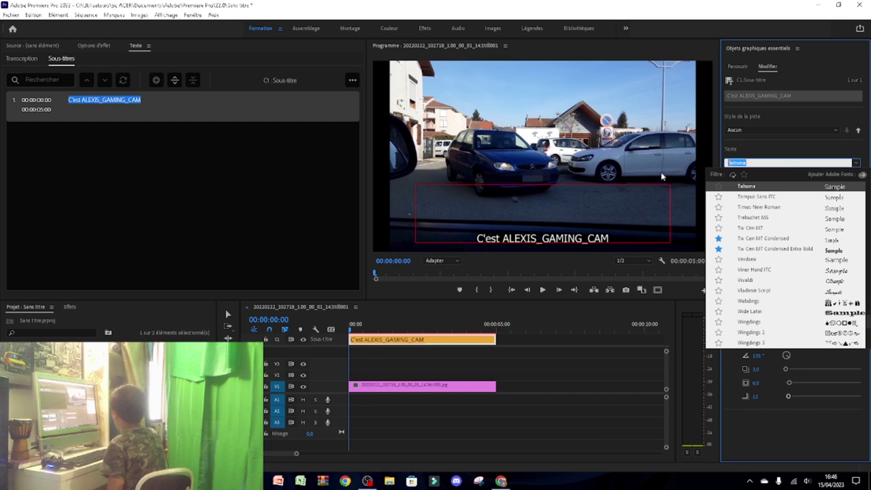
pyautogui.write('M')
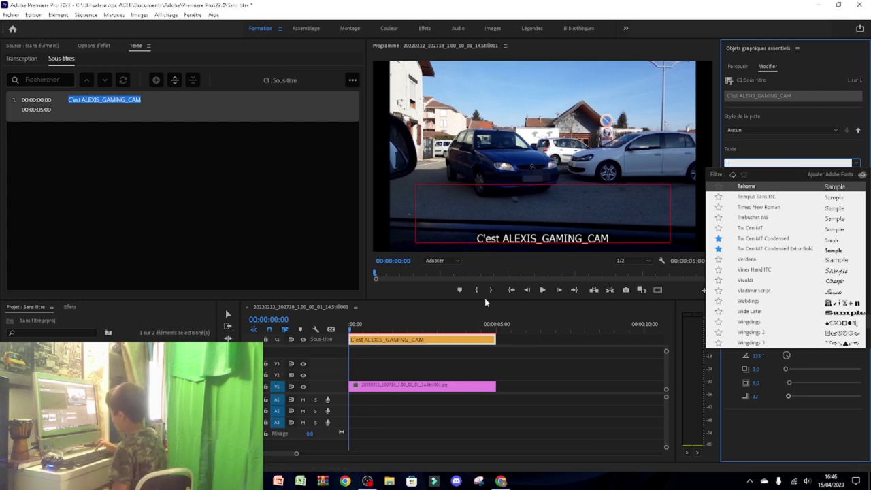
pyautogui.write('i')
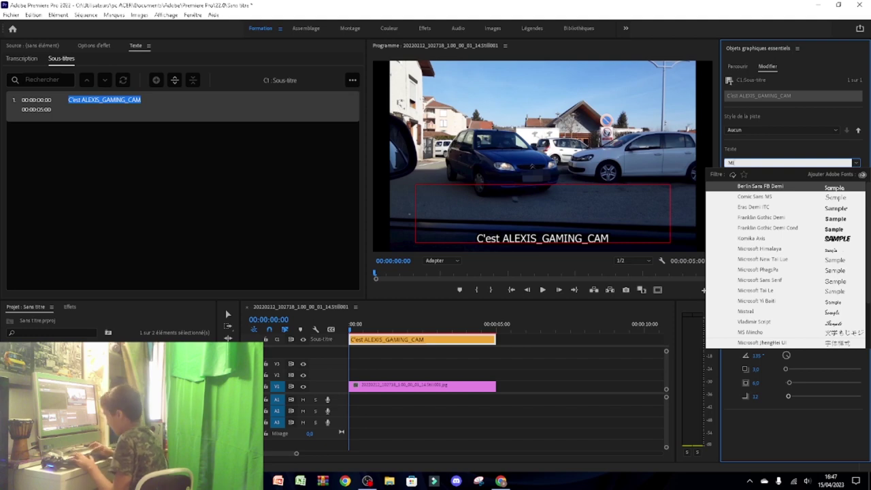
pyautogui.write('oleta')
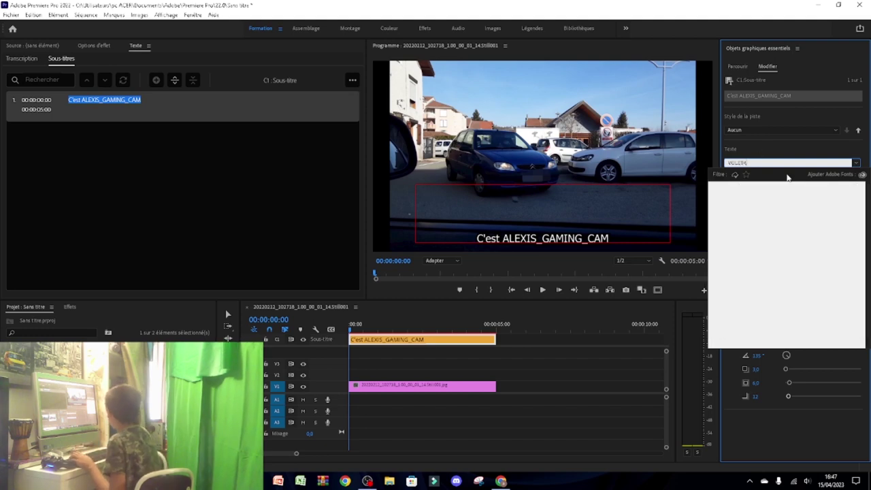
pyautogui.press('BackSpace')
pyautogui.press('BackSpace')
pyautogui.press('BackSpace')
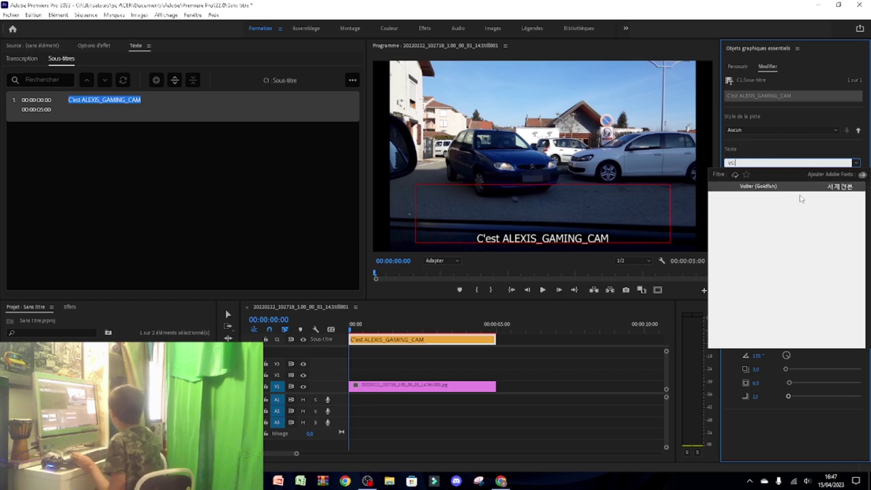
pyautogui.click(798, 188)
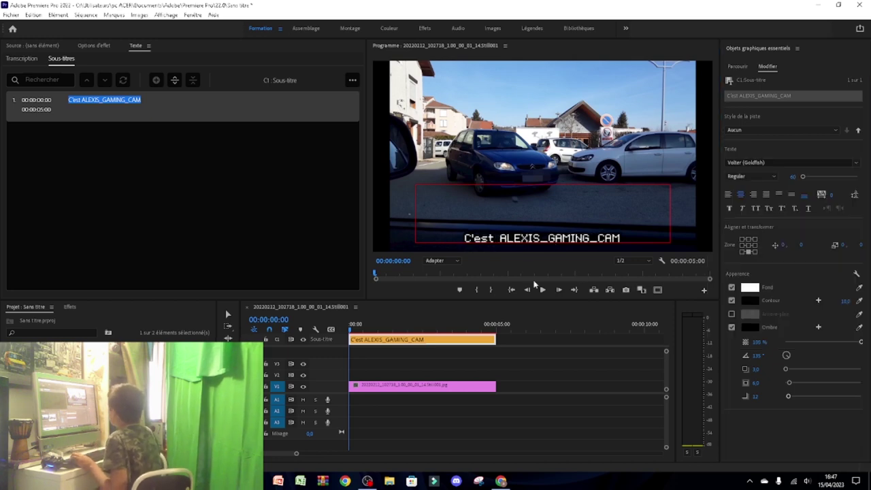
# Return the playhead to the sequence start and show the safe margins in the program preview
pyautogui.click(563, 330)
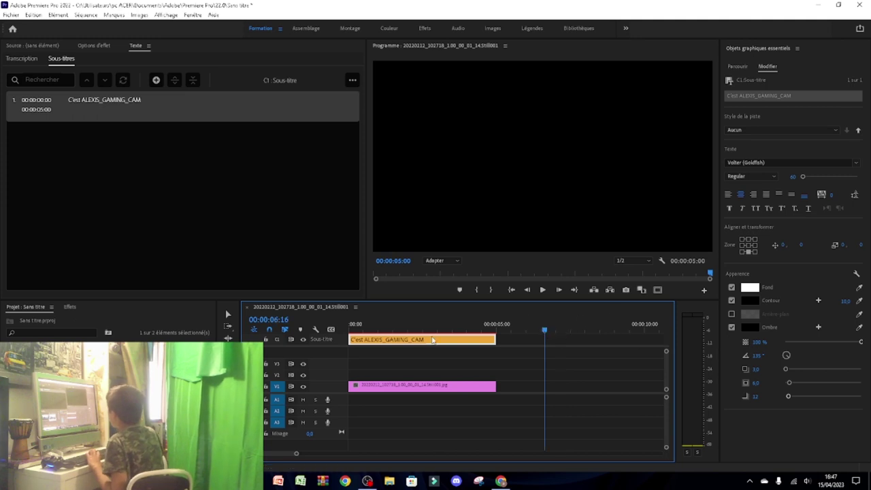
pyautogui.press('Home')
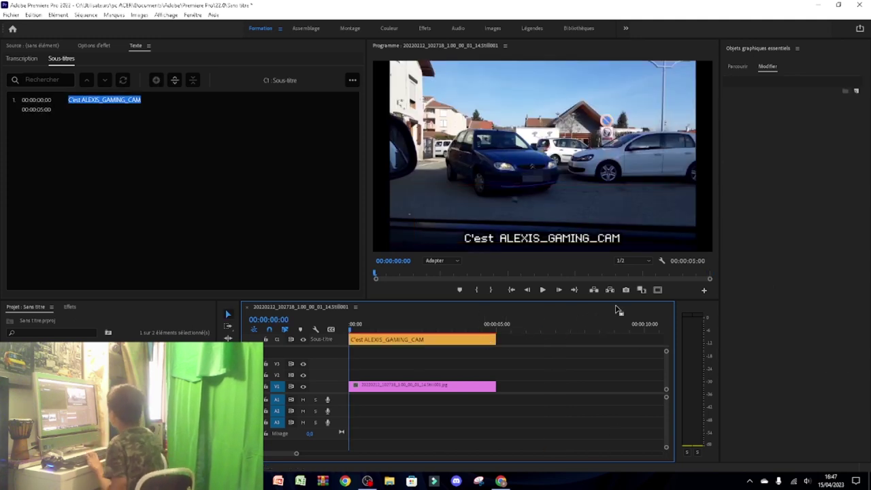
pyautogui.click(657, 290)
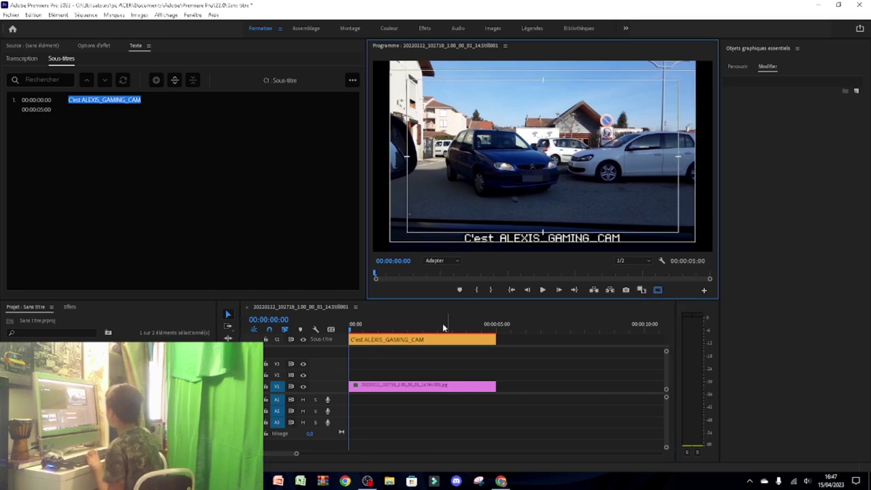
# Try the centre zone for the subtitle block and return it to the bottom-centre zone
pyautogui.click(443, 338)
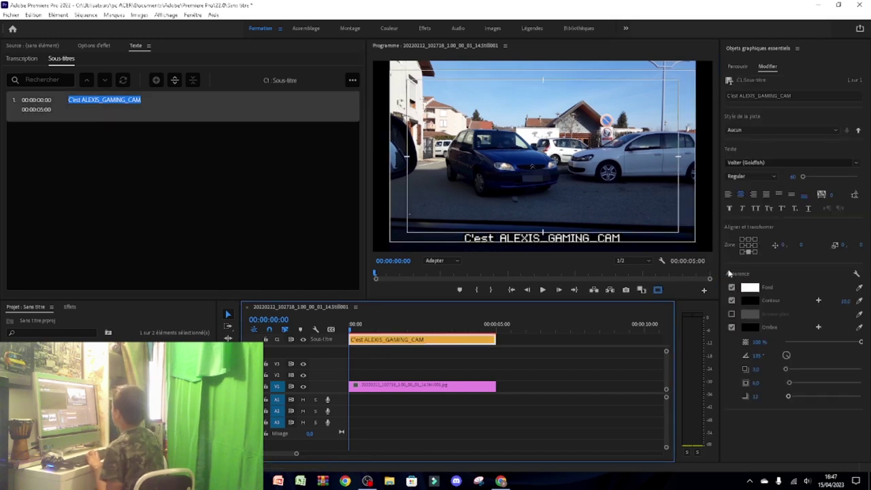
pyautogui.click(778, 250)
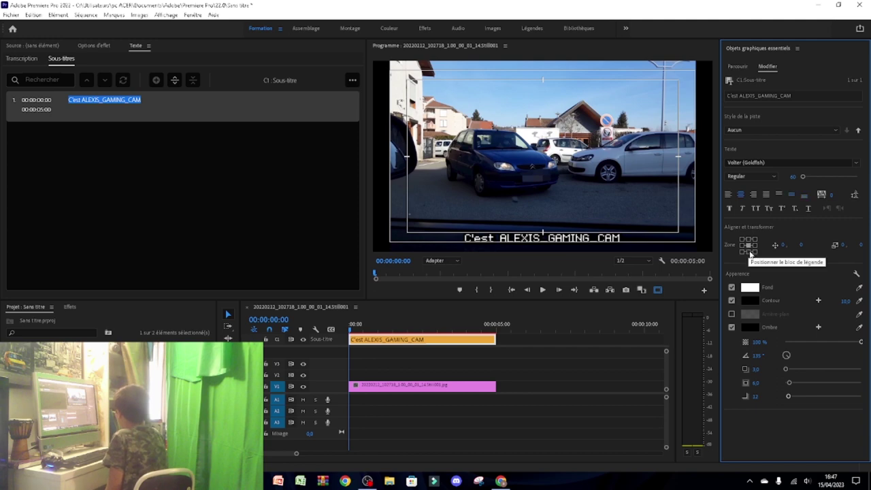
pyautogui.click(748, 252)
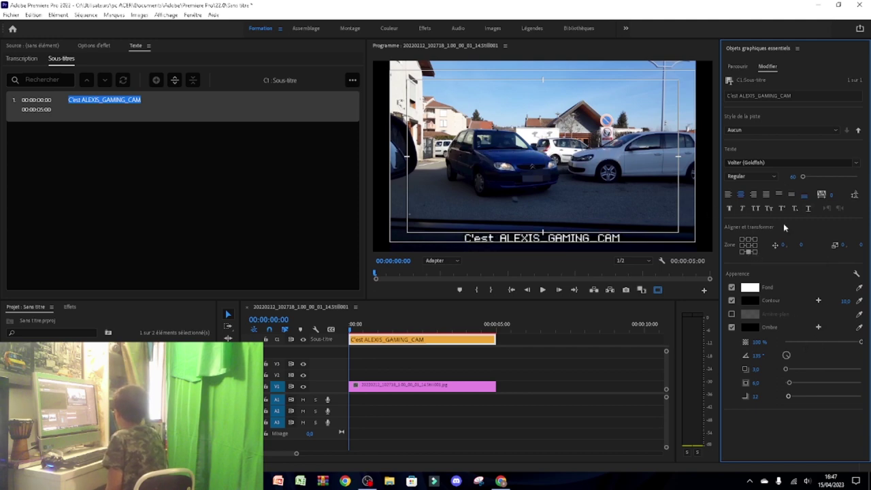
pyautogui.click(184, 140)
pyautogui.click(543, 236)
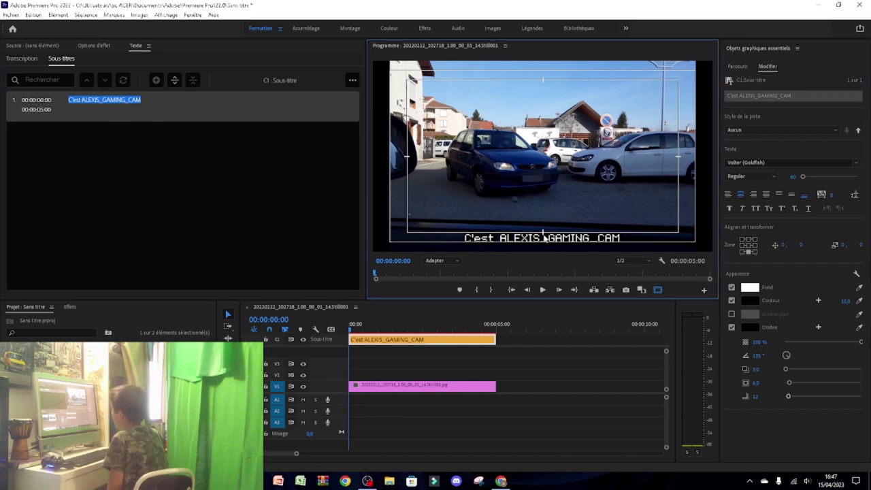
# Select the subtitle block in the preview, set its shadow distance to 0, and deselect it
pyautogui.click(566, 339)
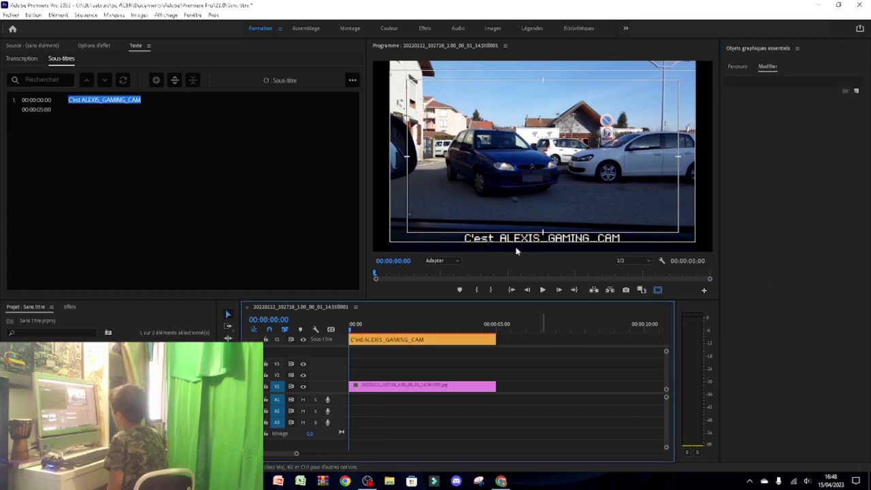
pyautogui.click(530, 199)
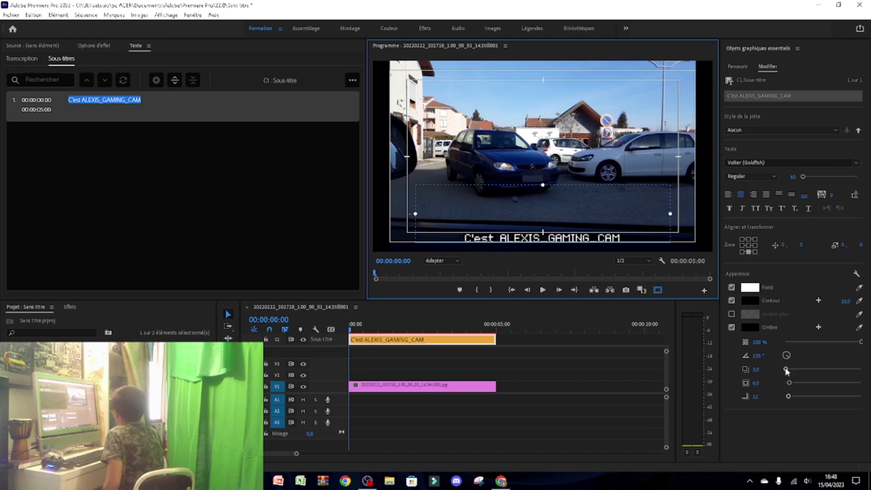
pyautogui.moveTo(786, 370)
pyautogui.mouseDown()
pyautogui.moveTo(808, 369)
pyautogui.moveTo(784, 370)
pyautogui.mouseUp()
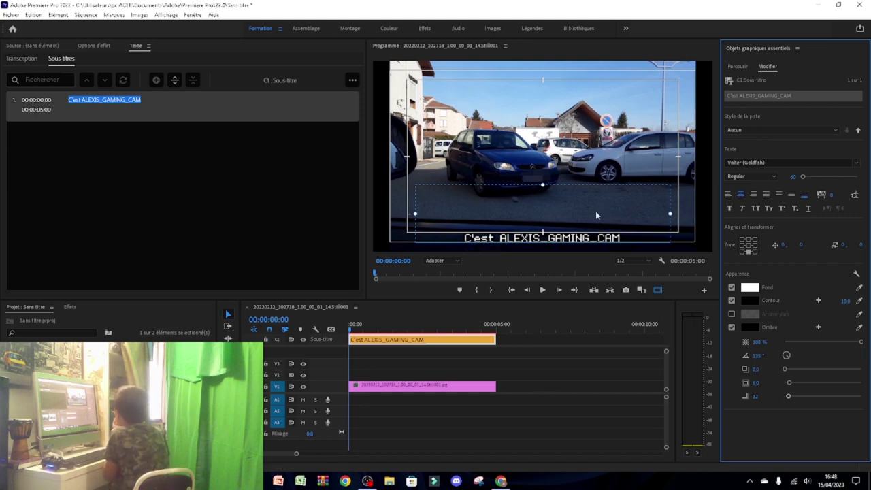
pyautogui.click(575, 189)
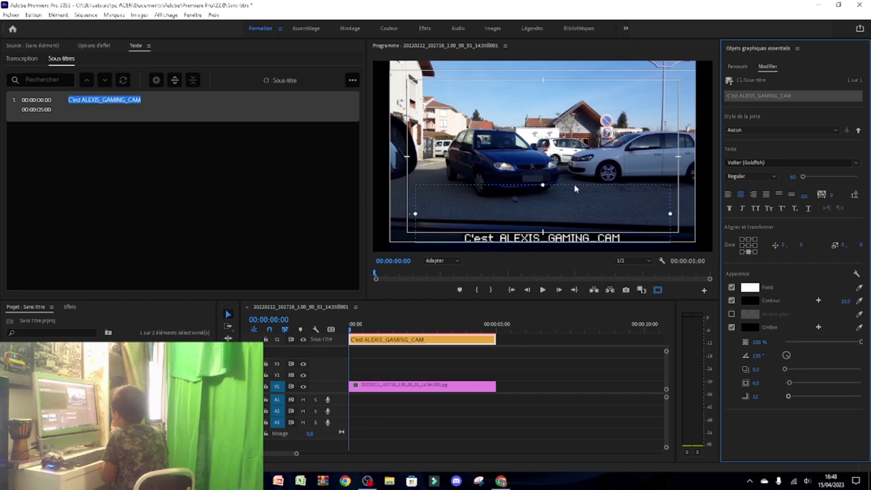
pyautogui.click(577, 379)
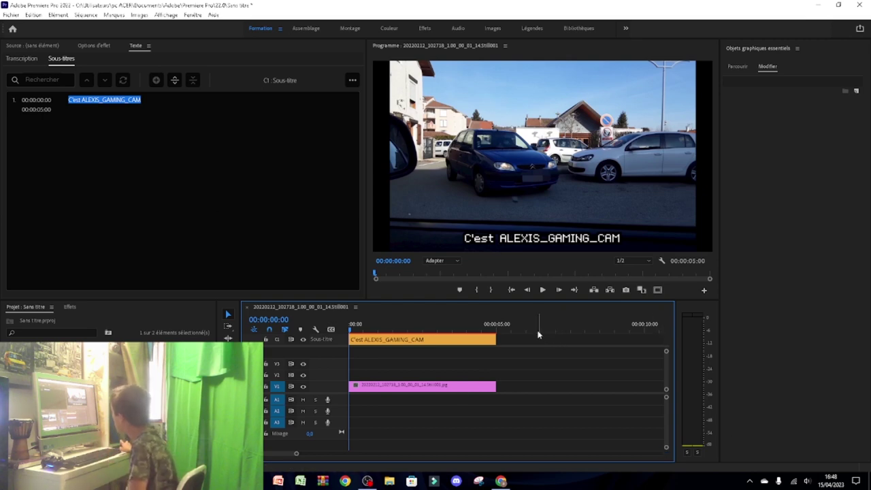
# Select the subtitle segment in the timeline
pyautogui.moveTo(534, 336); pyautogui.dragTo(376, 353)
pyautogui.press('-')
pyautogui.press('=')
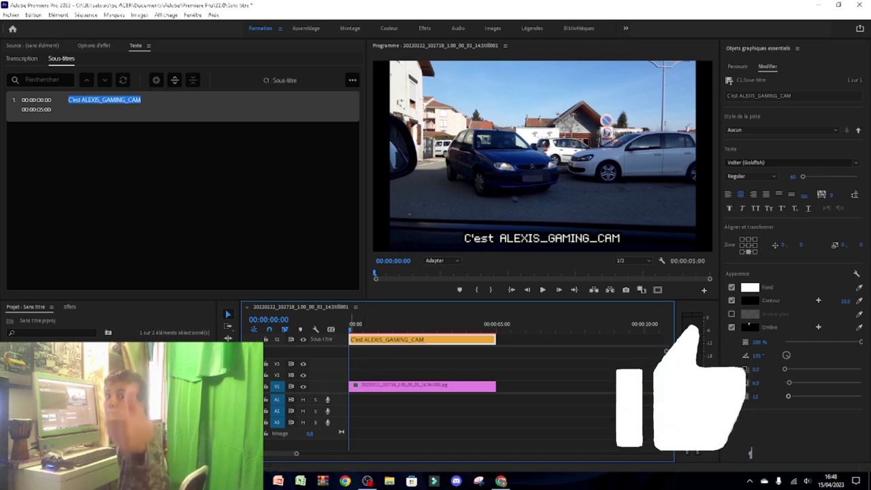